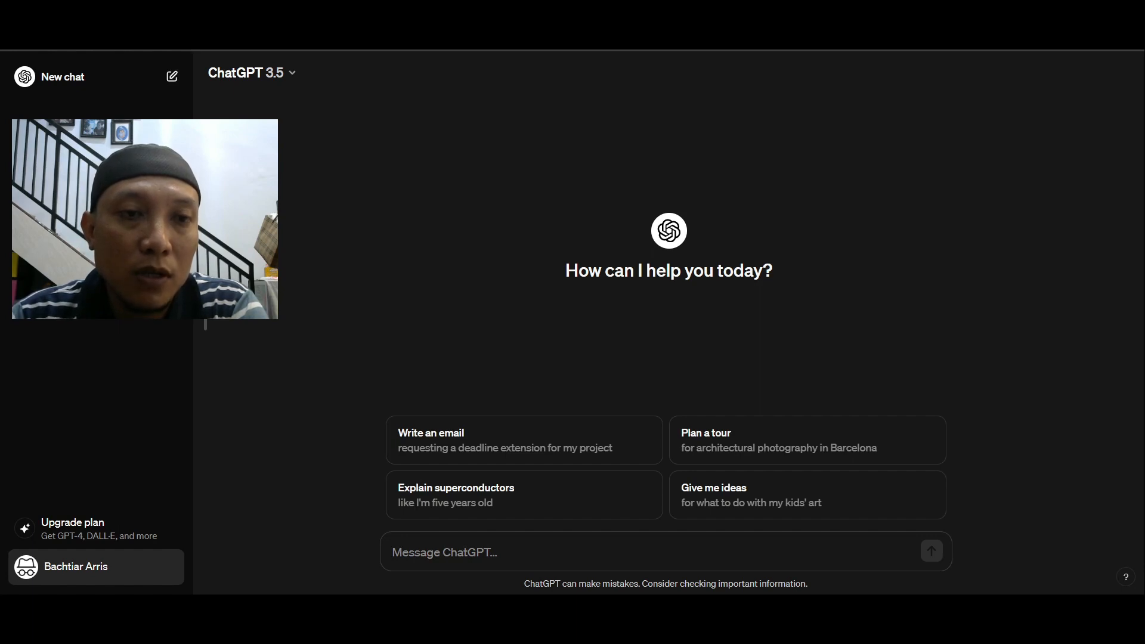
# Open the custom instructions and highlight the two question headings, one on background knowledge and one on how to respond.
pyautogui.click(103, 577)
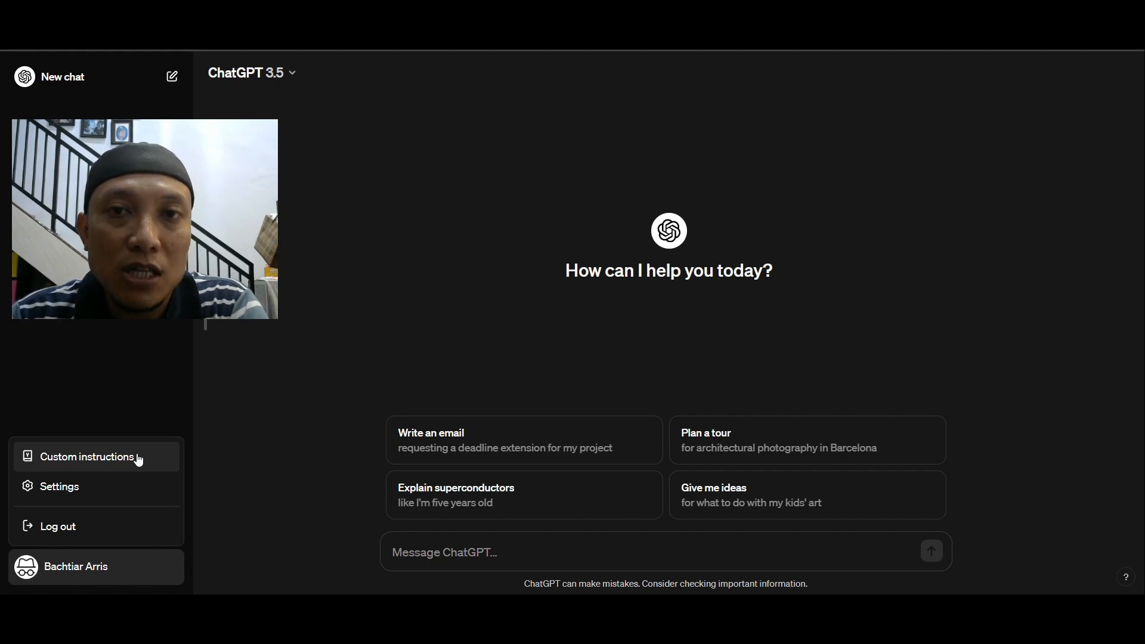
pyautogui.click(87, 456)
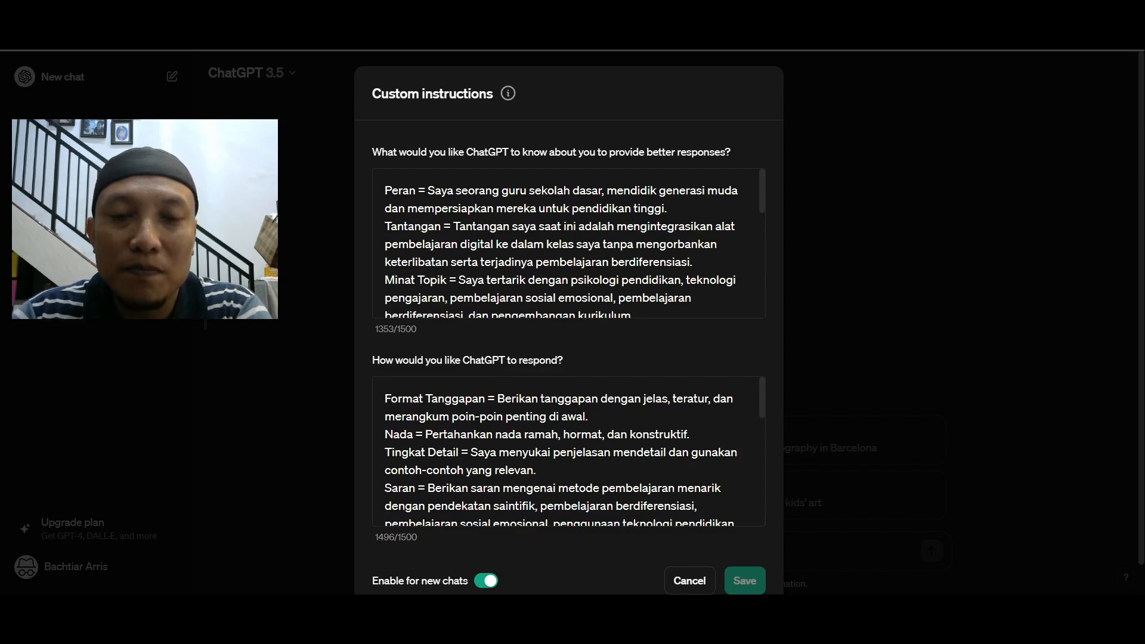
pyautogui.moveTo(373, 152); pyautogui.dragTo(726, 148)
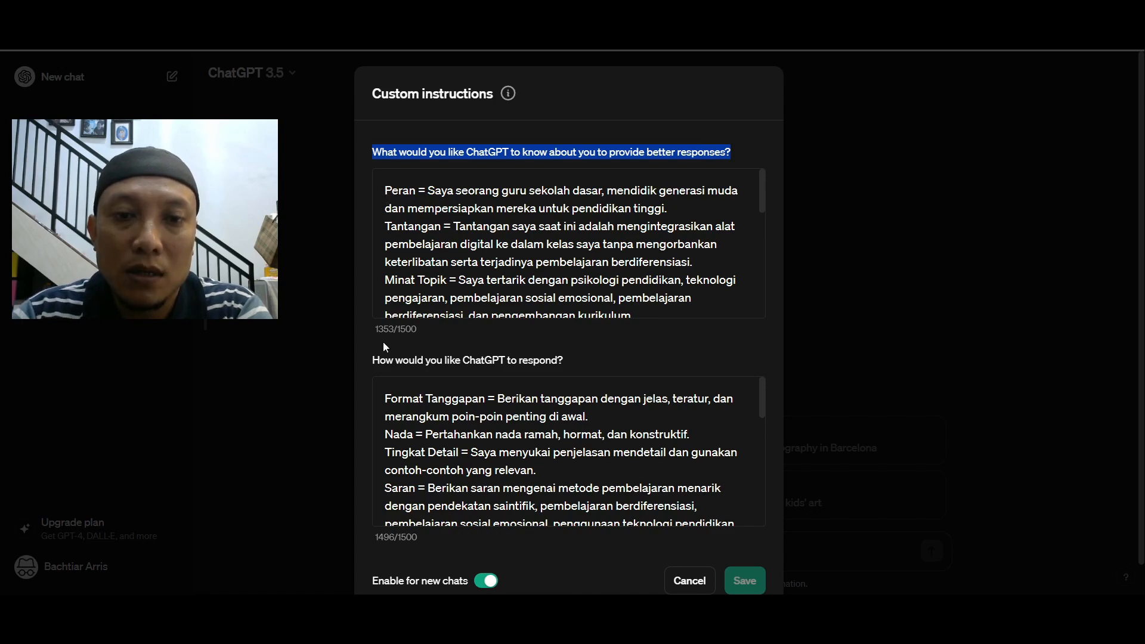
pyautogui.moveTo(372, 360); pyautogui.dragTo(580, 365)
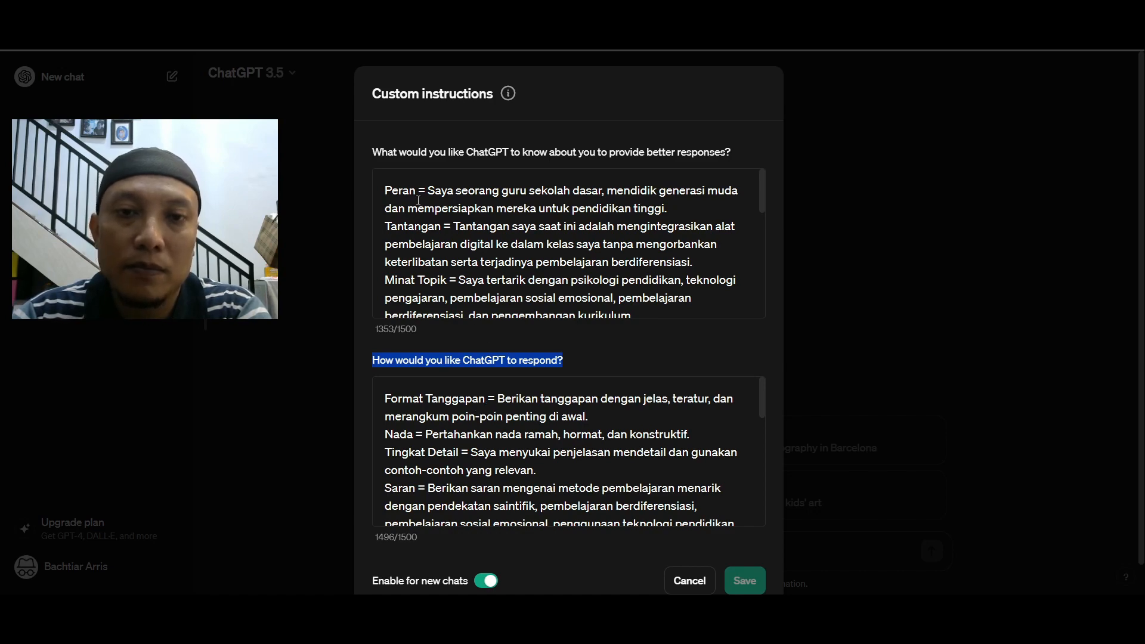
# Review the Peran, Tantangan, Minat Topik and Nilai dan Prinsip entries in the background instructions, highlighting each one.
pyautogui.click(384, 187)
pyautogui.moveTo(384, 186); pyautogui.dragTo(689, 208)
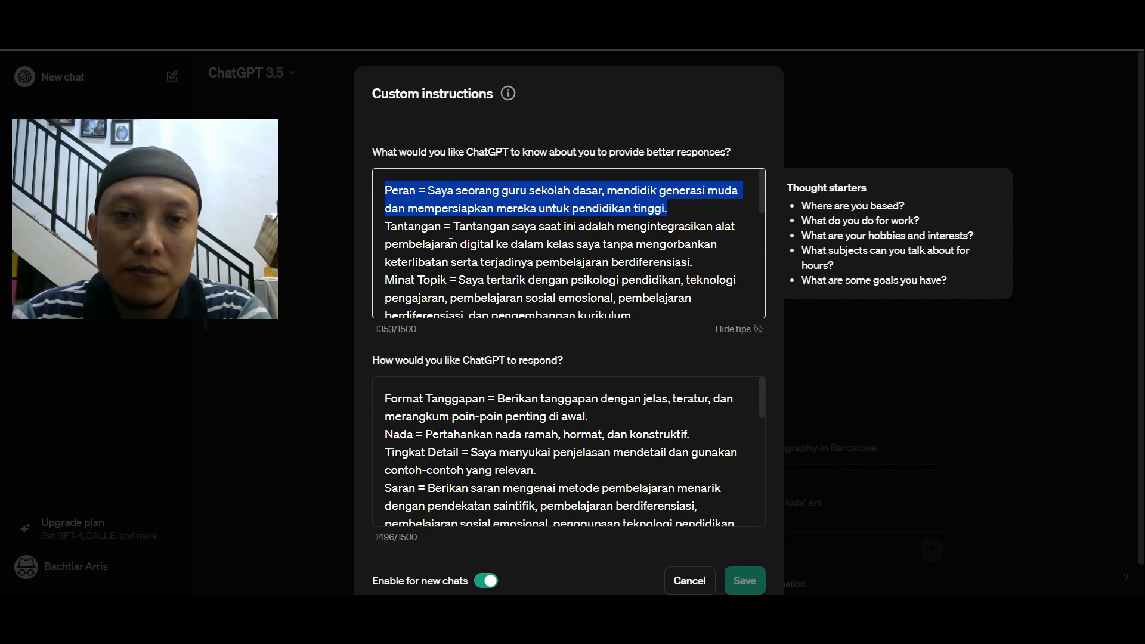
pyautogui.moveTo(394, 230); pyautogui.dragTo(719, 245)
pyautogui.click(719, 245)
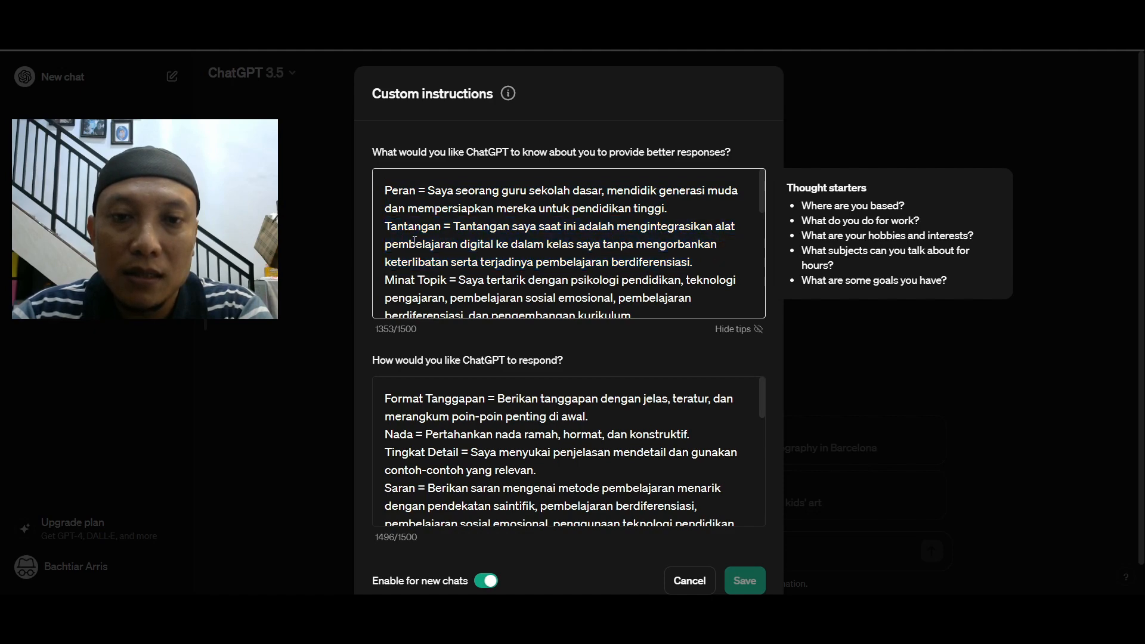
pyautogui.moveTo(382, 225); pyautogui.dragTo(696, 262)
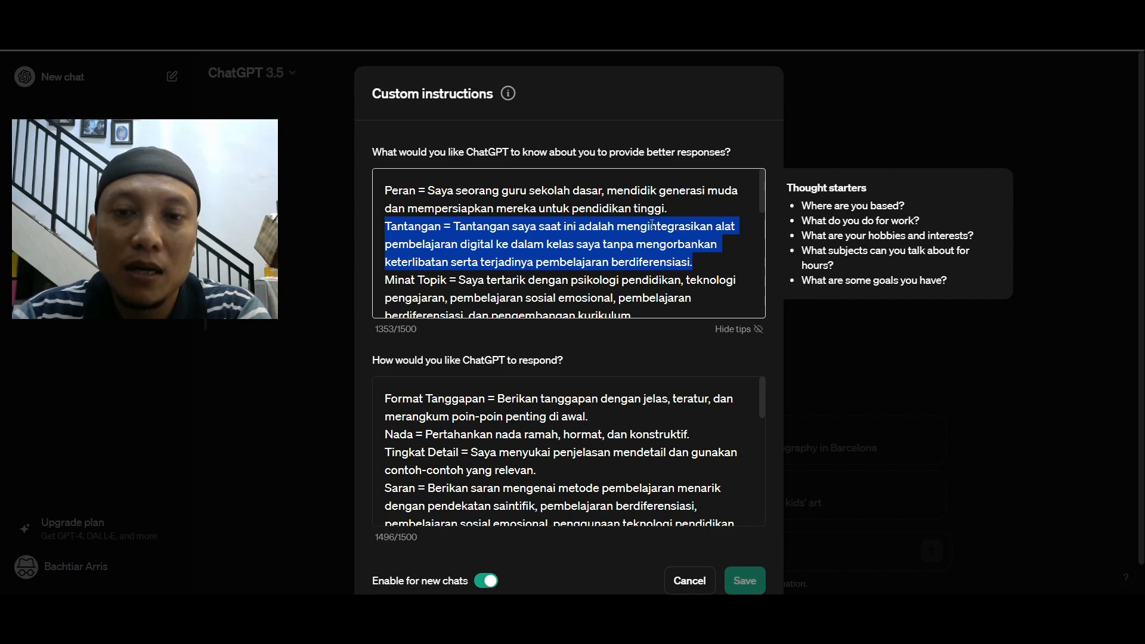
pyautogui.scroll(-1, 652, 225)
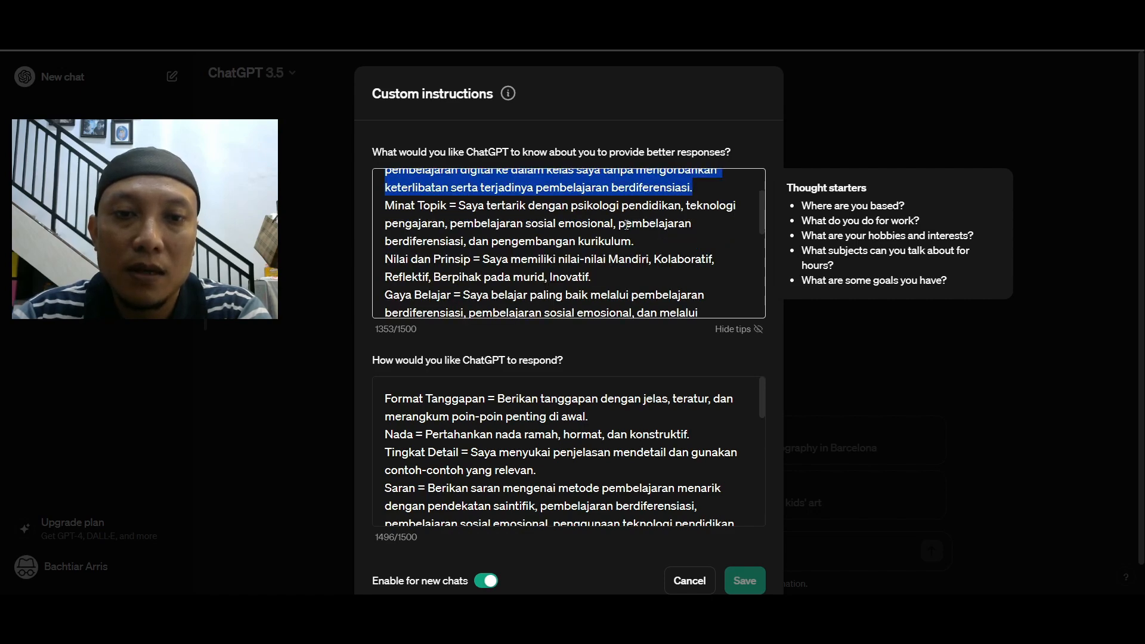
pyautogui.moveTo(387, 206); pyautogui.dragTo(642, 237)
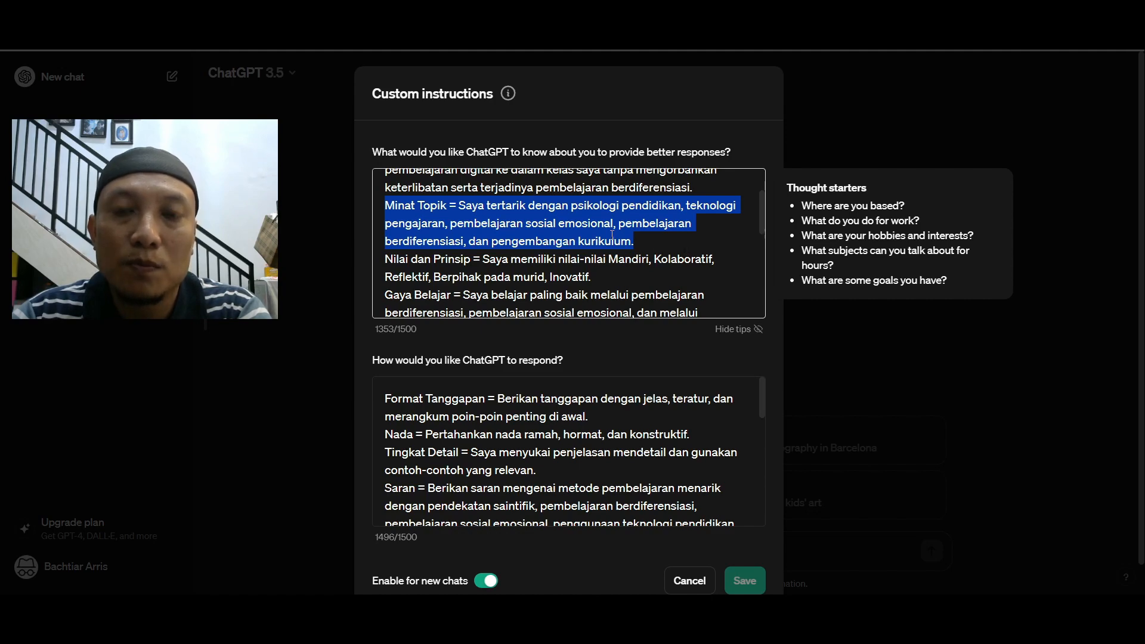
pyautogui.moveTo(384, 259); pyautogui.dragTo(592, 277)
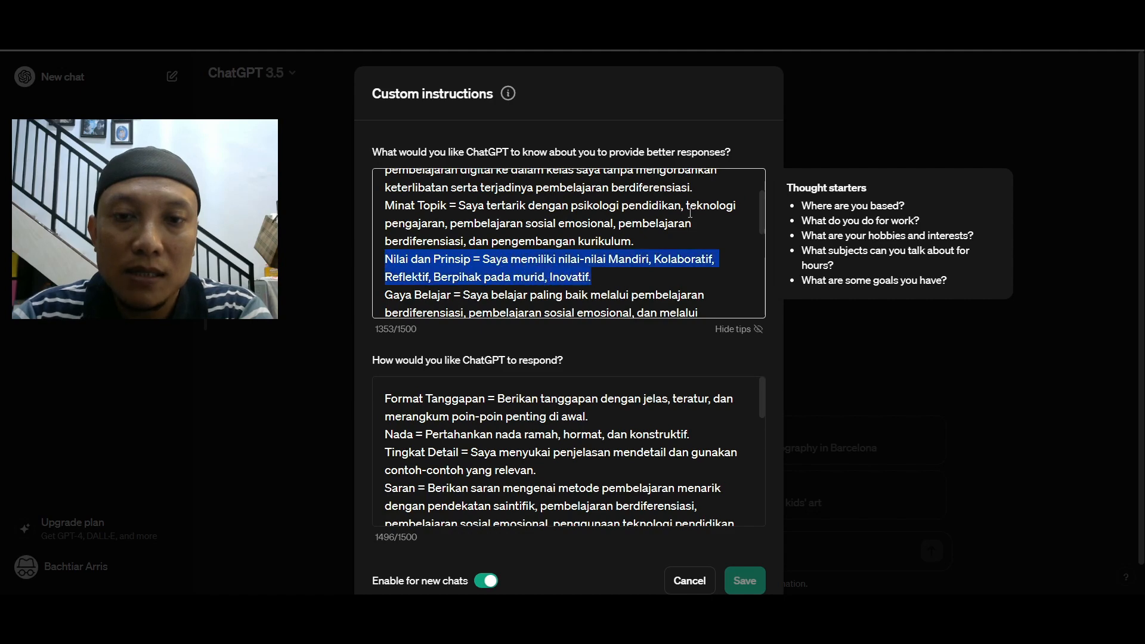
# Review the Gaya Belajar, Pribadi and Sasaran entries, including the long-term goal, highlighting each passage.
pyautogui.scroll(-1, 687, 222)
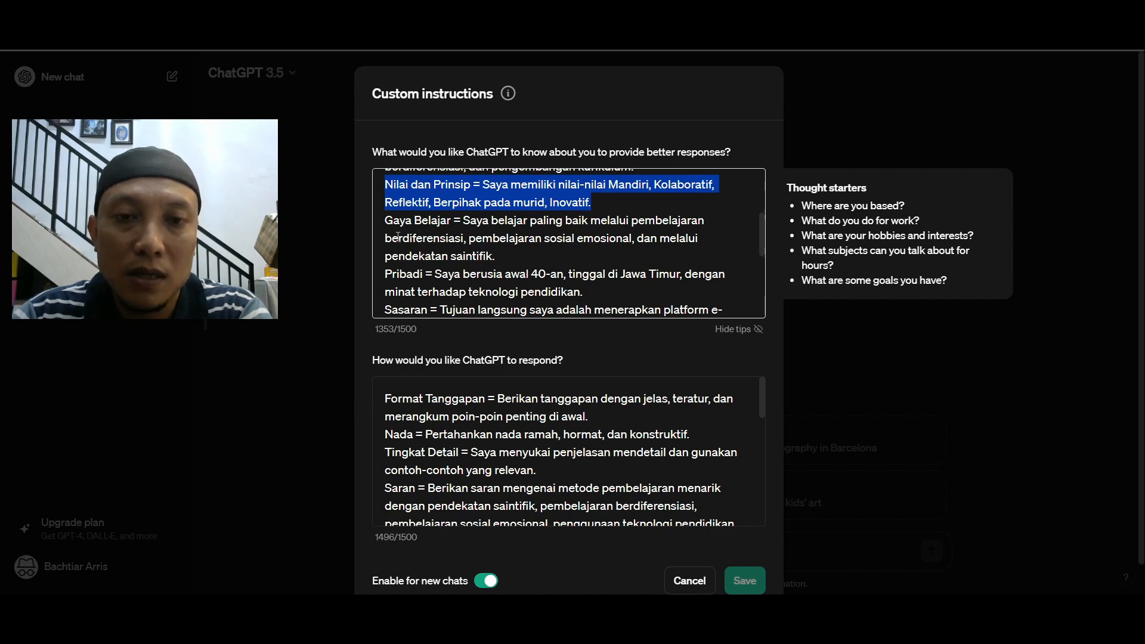
pyautogui.moveTo(385, 221); pyautogui.dragTo(500, 255)
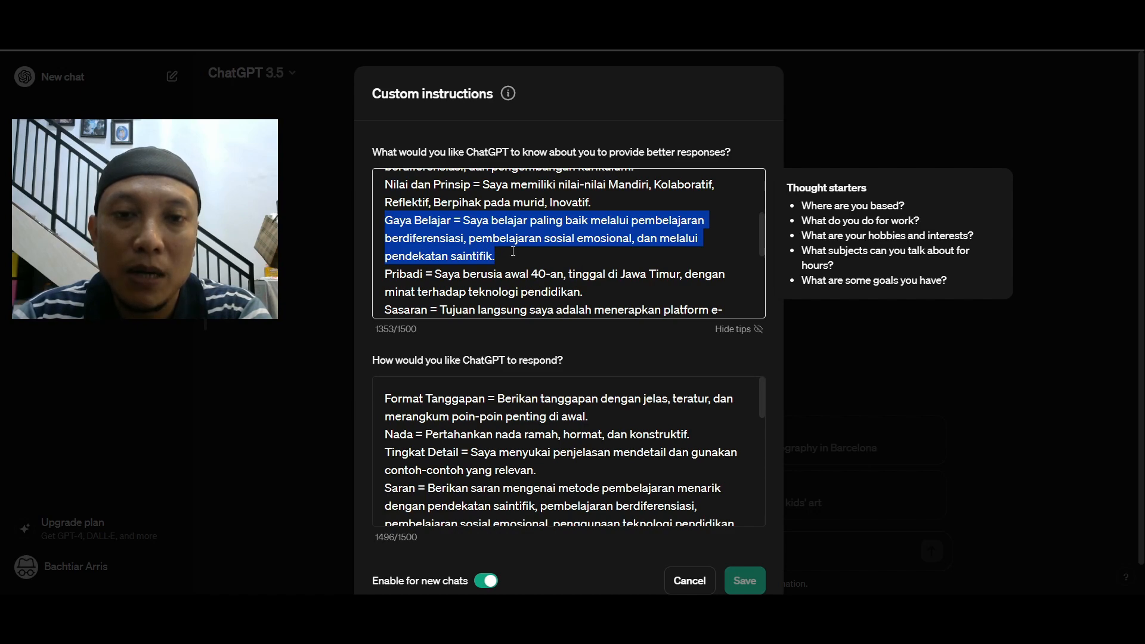
pyautogui.scroll(-1, 513, 251)
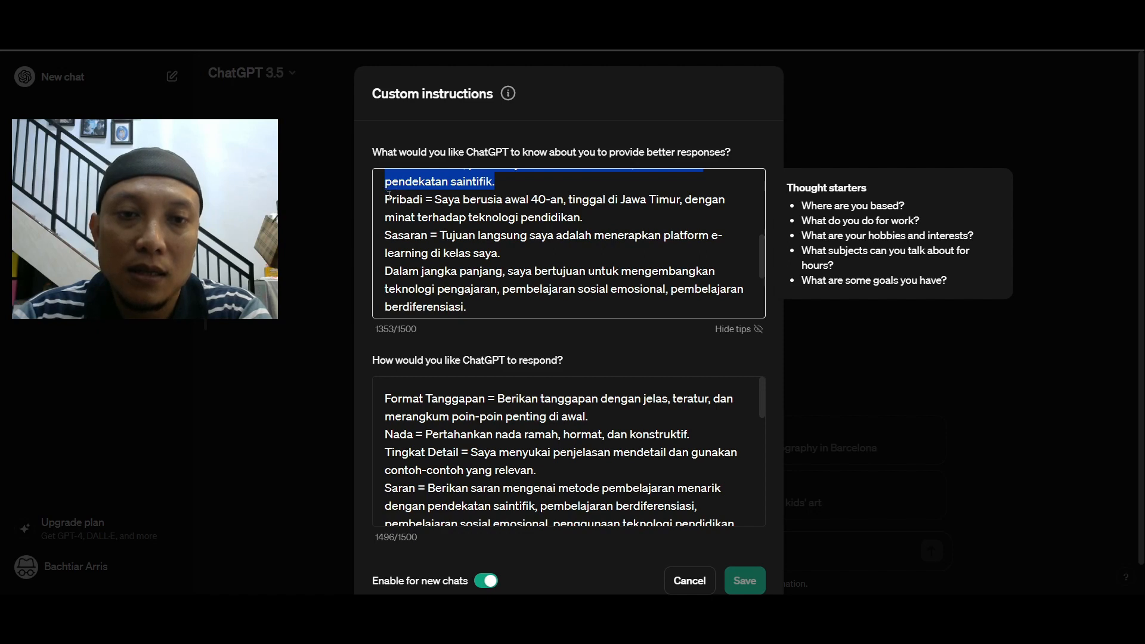
pyautogui.moveTo(385, 199); pyautogui.dragTo(598, 218)
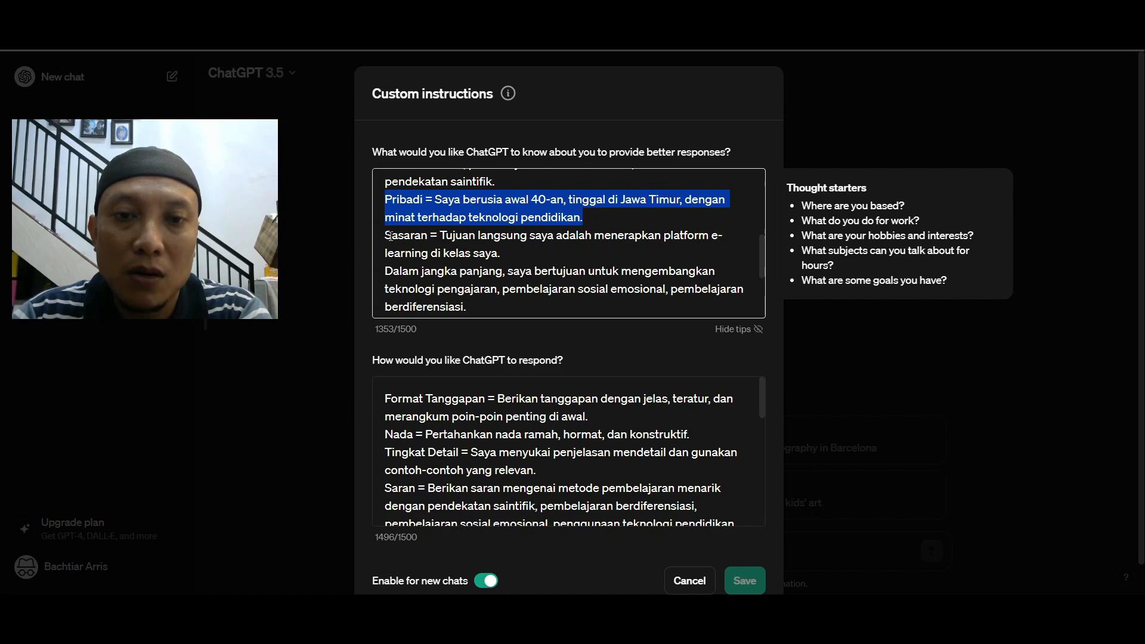
pyautogui.moveTo(386, 235); pyautogui.dragTo(518, 256)
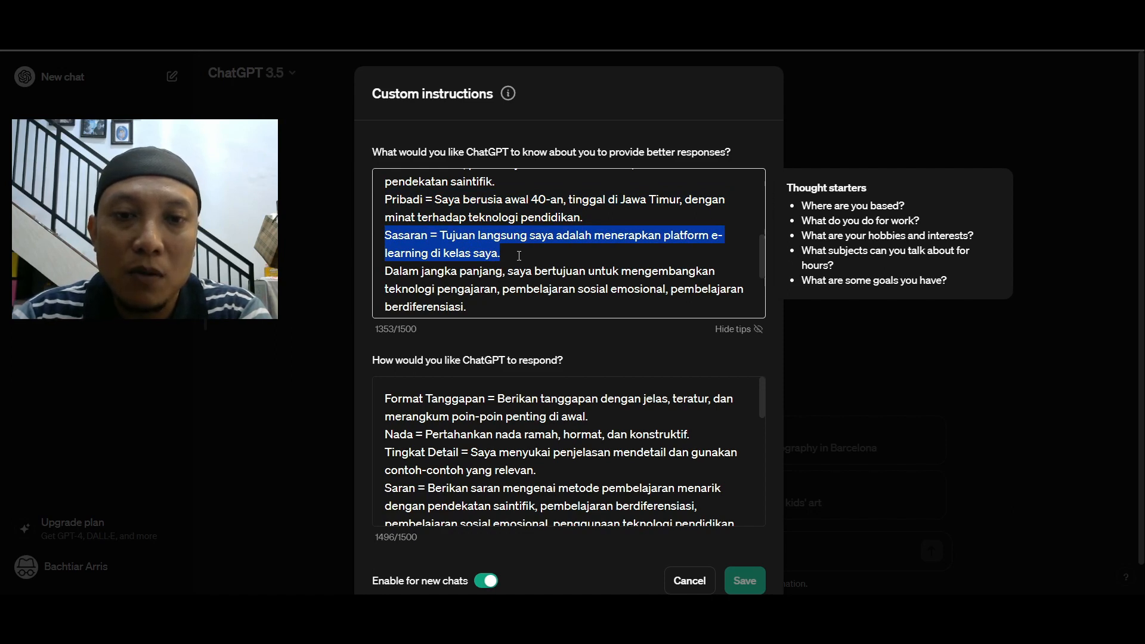
pyautogui.scroll(-1, 518, 258)
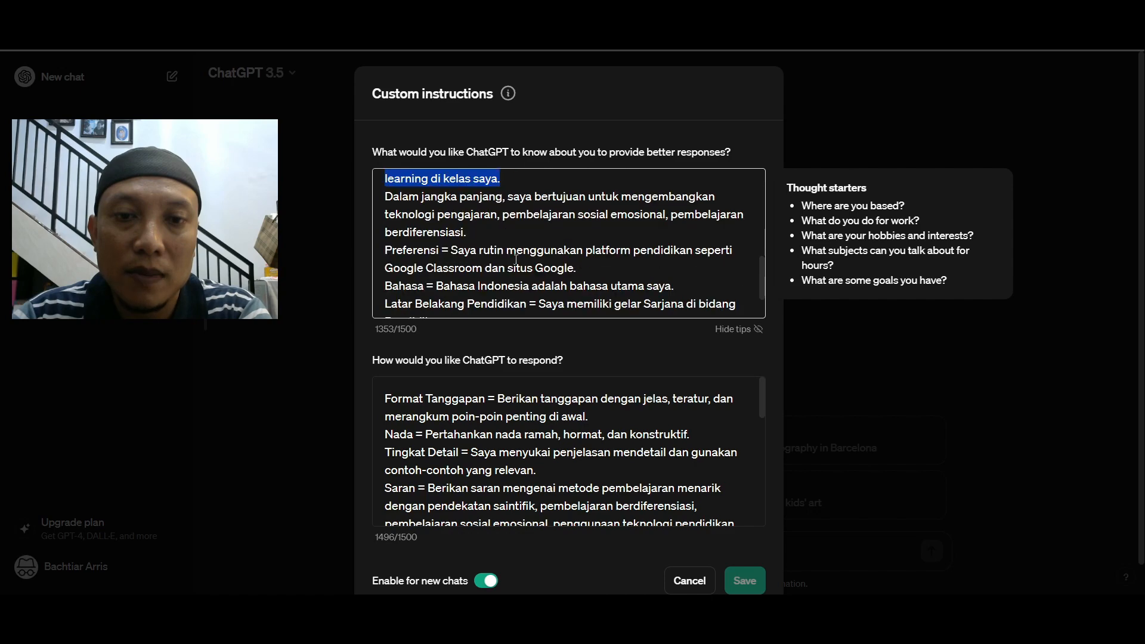
pyautogui.moveTo(386, 197); pyautogui.dragTo(495, 229)
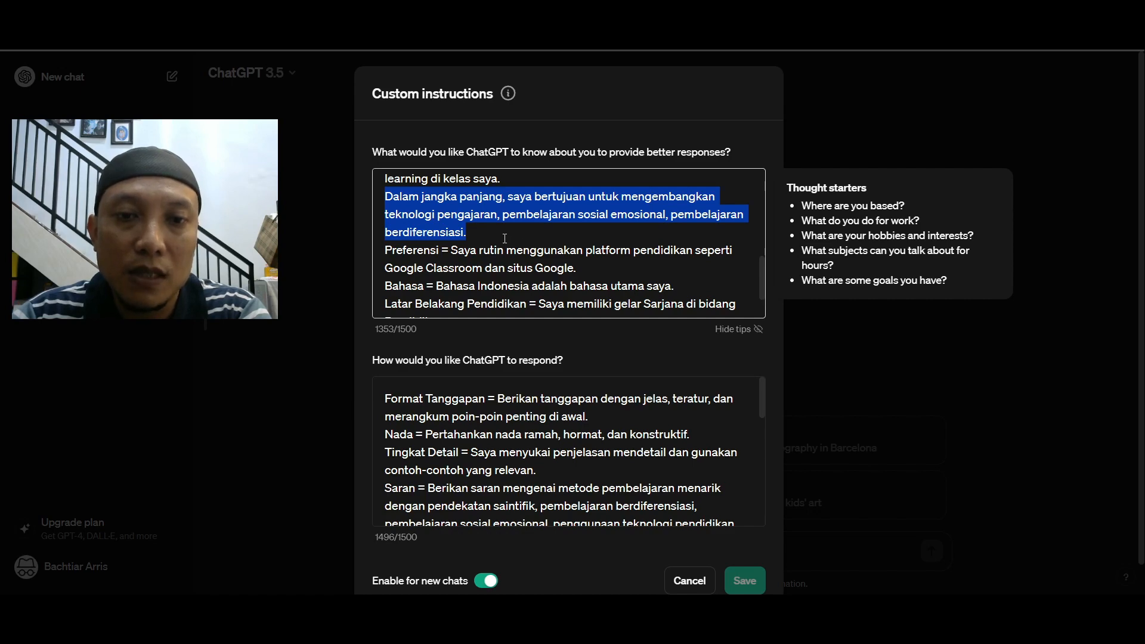
# Review the Preferensi, Bahasa, Latar Belakang Pendidikan and Gaya Komunikasi entries at the end of the background instructions, highlighting each one.
pyautogui.scroll(-1, 505, 239)
pyautogui.moveTo(388, 191); pyautogui.dragTo(592, 211)
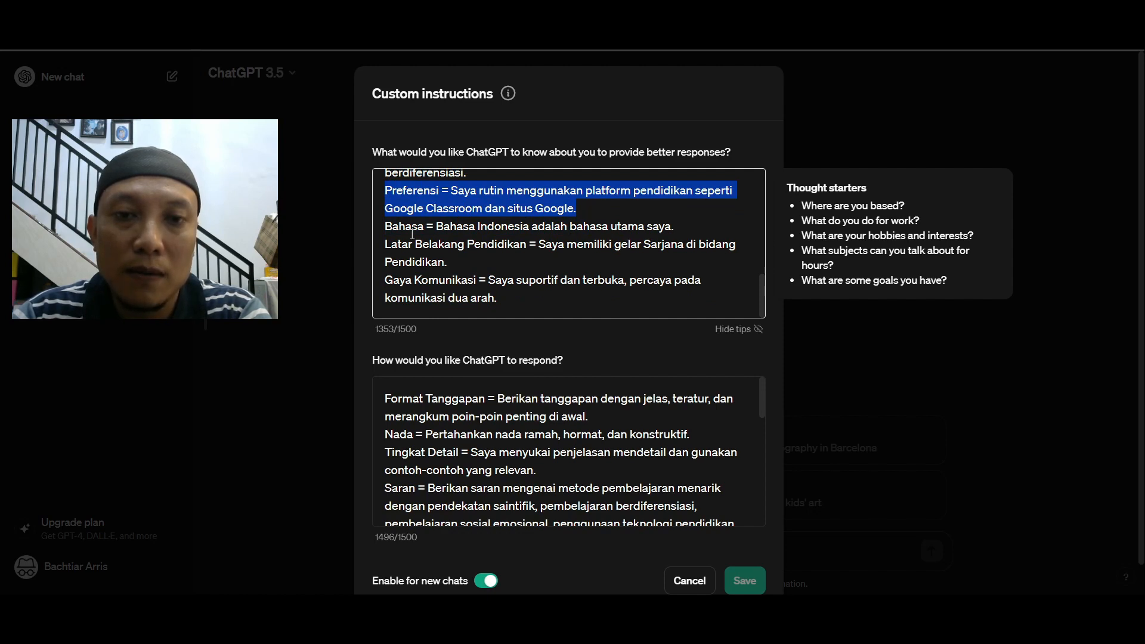
pyautogui.moveTo(389, 225); pyautogui.dragTo(698, 224)
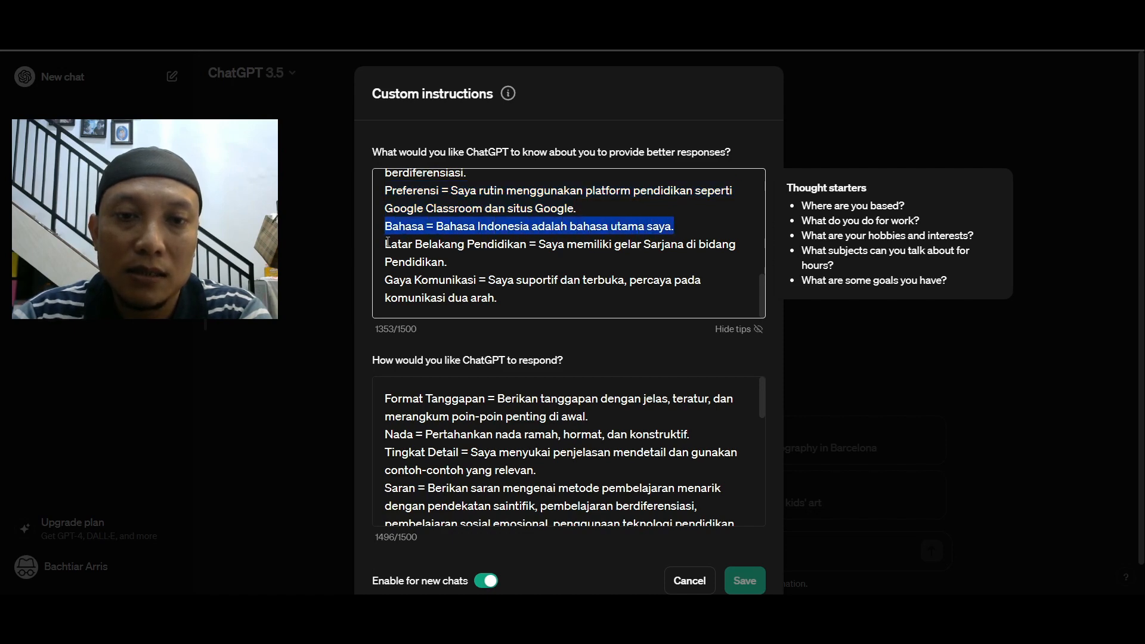
pyautogui.moveTo(388, 243); pyautogui.dragTo(458, 262)
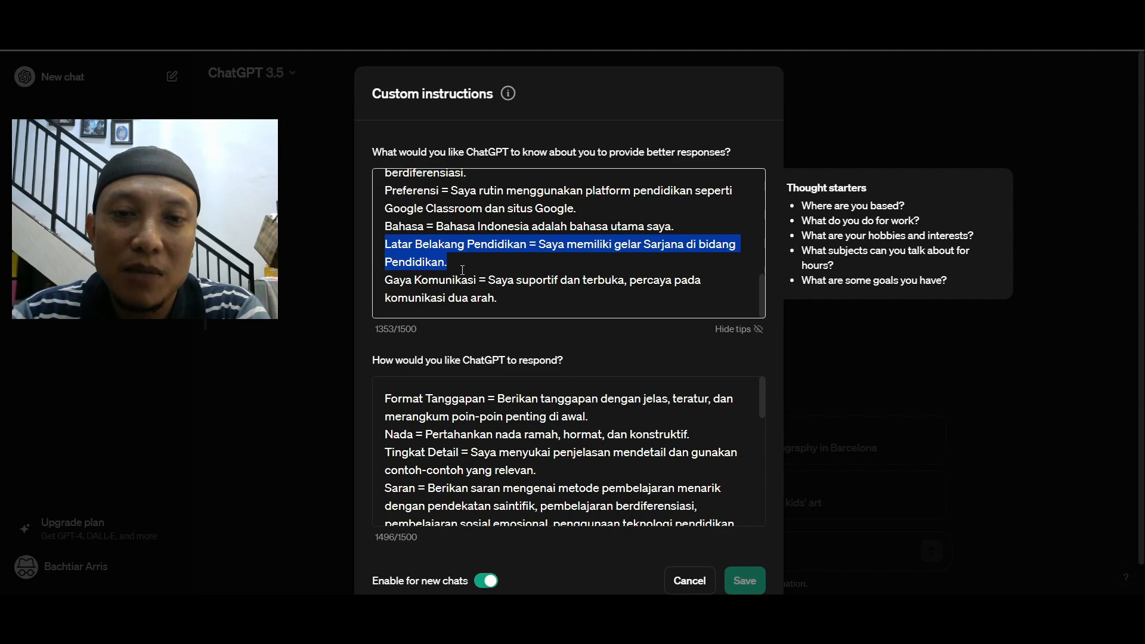
pyautogui.moveTo(386, 280); pyautogui.dragTo(505, 298)
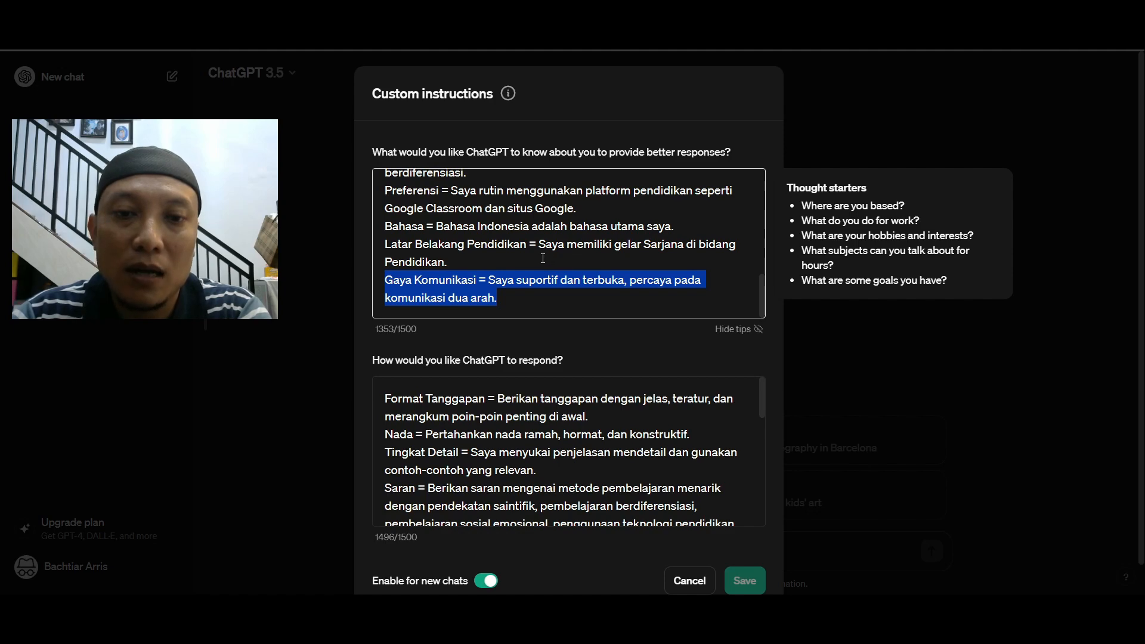
# Review the Format Tanggapan, Nada, Tingkat Detail and Saran entries in the response instructions, highlighting each one.
pyautogui.scroll(-2, 540, 430)
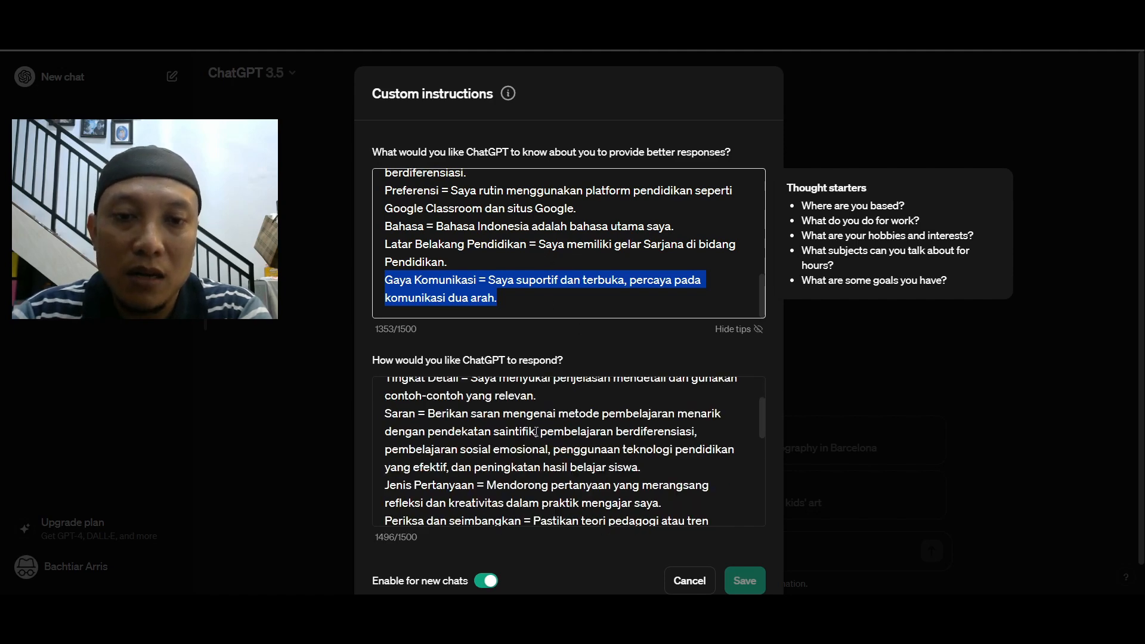
pyautogui.scroll(2, 525, 430)
pyautogui.click(501, 433)
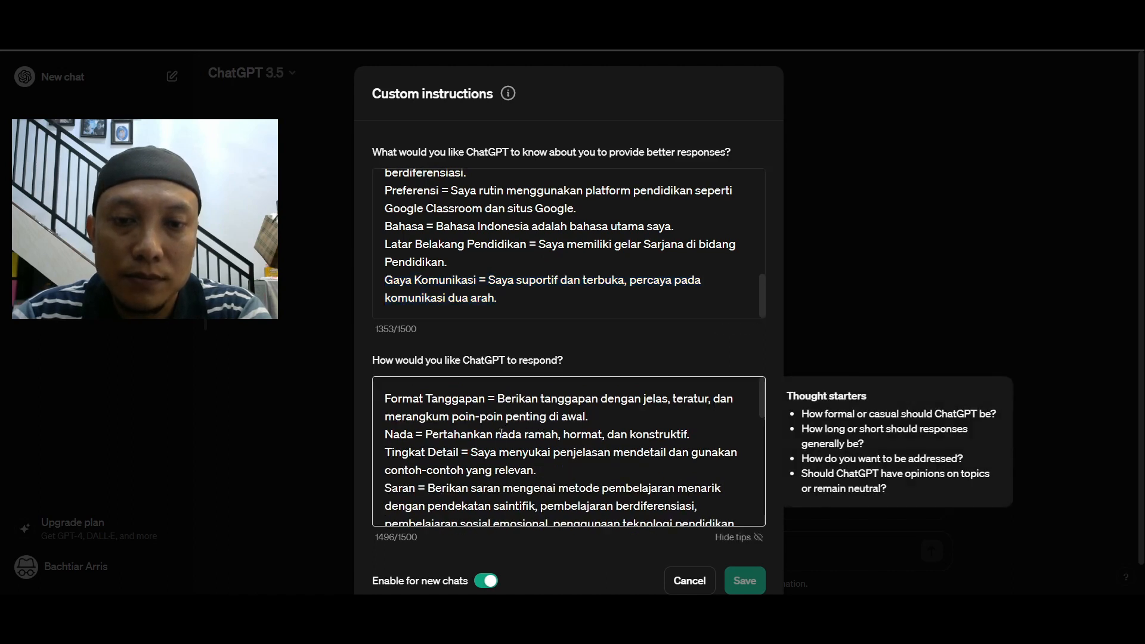
pyautogui.moveTo(385, 398); pyautogui.dragTo(582, 412)
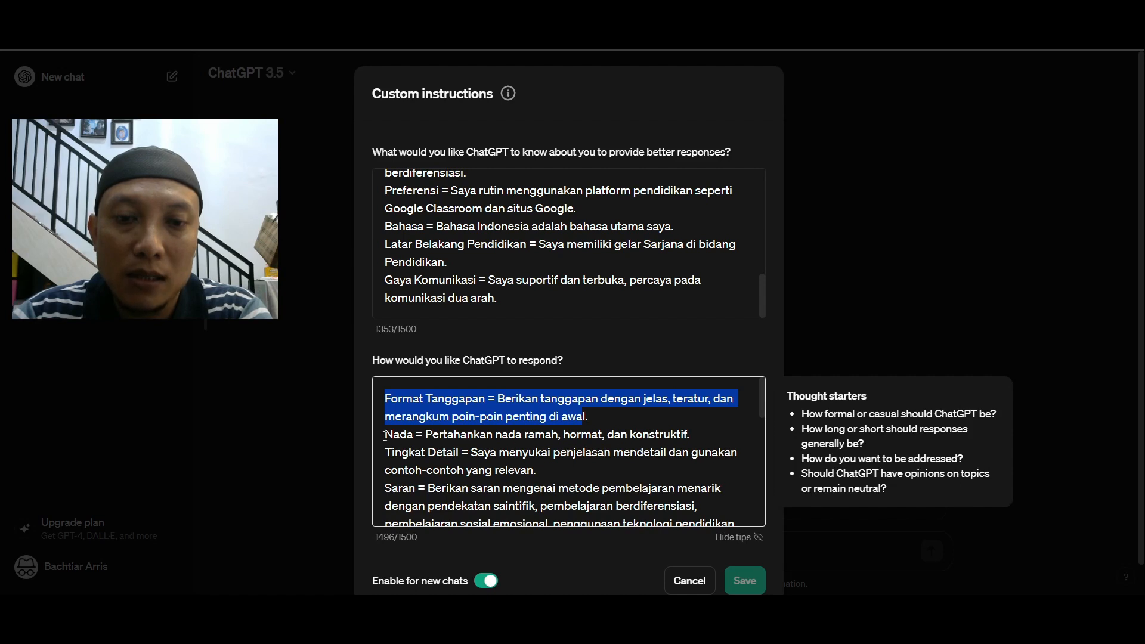
pyautogui.moveTo(384, 435); pyautogui.dragTo(713, 434)
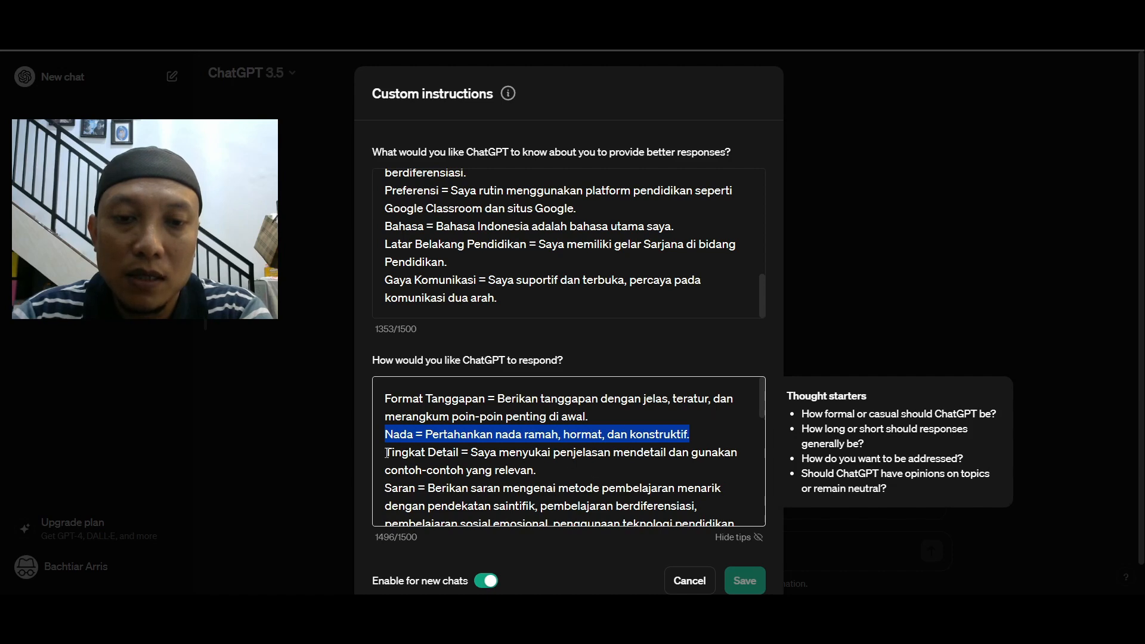
pyautogui.moveTo(385, 453); pyautogui.dragTo(553, 470)
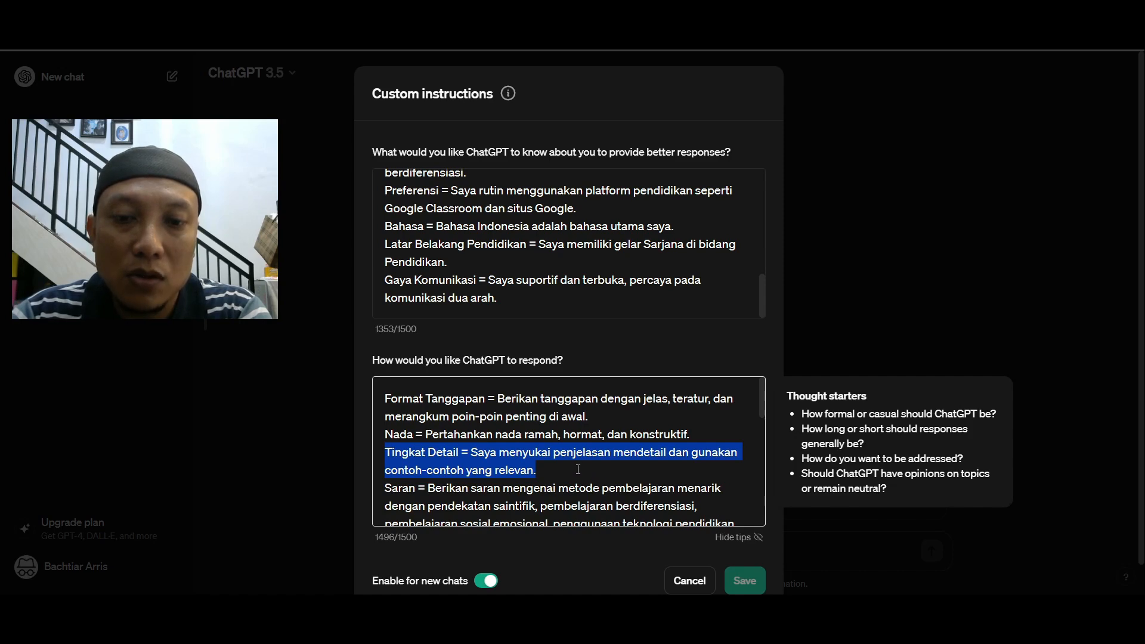
pyautogui.scroll(-1, 578, 470)
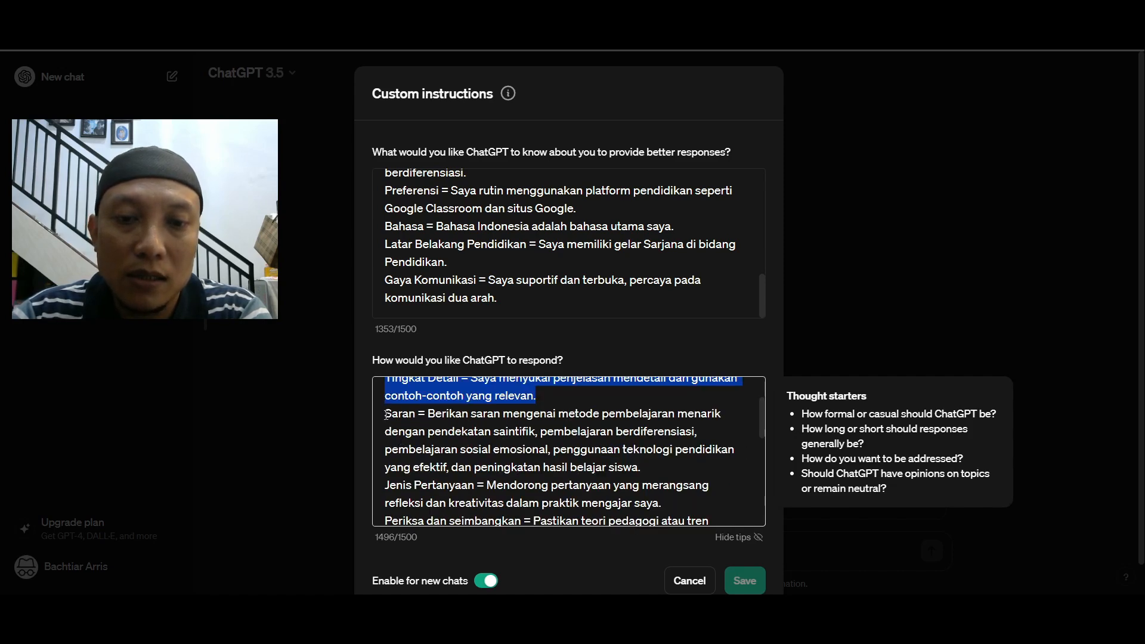
pyautogui.moveTo(383, 422); pyautogui.dragTo(644, 469)
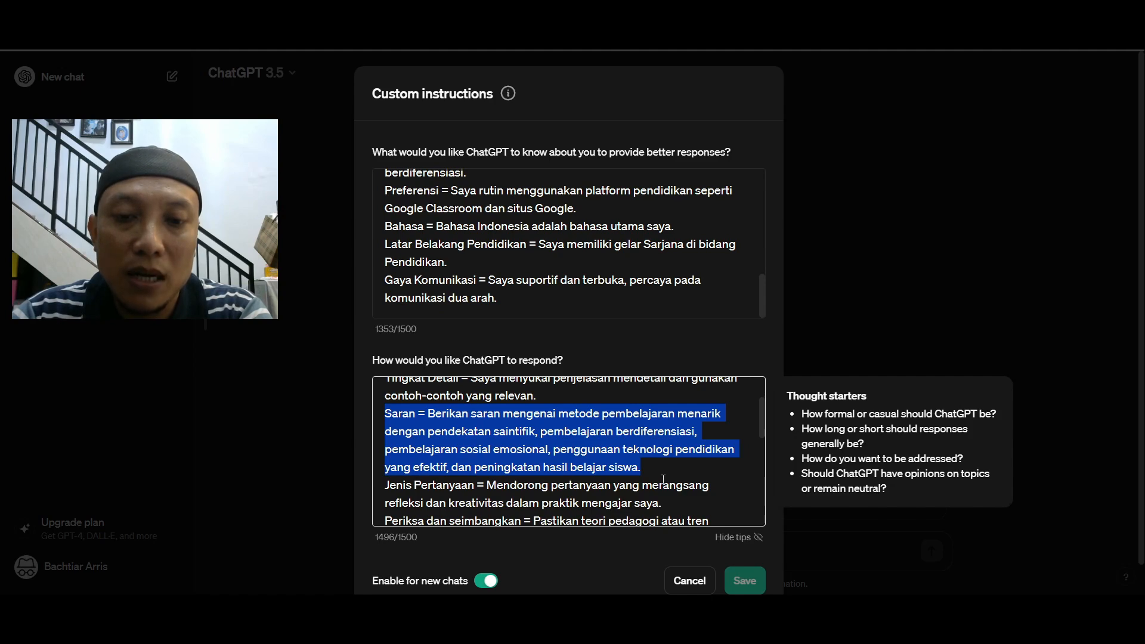
# Review the Jenis Pertanyaan, Periksa dan seimbangkan, Sumber dan Referensi and Latar Belakang/Tingkat Berpikir Kritis entries of the response instructions, highlighting each one.
pyautogui.scroll(-1, 648, 453)
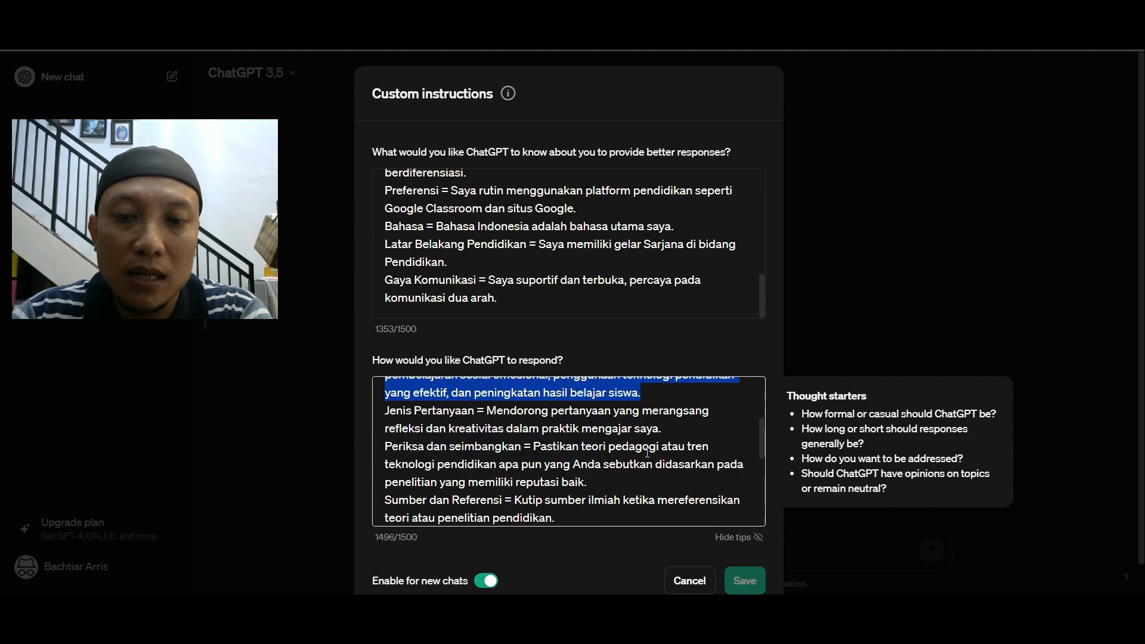
pyautogui.moveTo(385, 410); pyautogui.dragTo(686, 431)
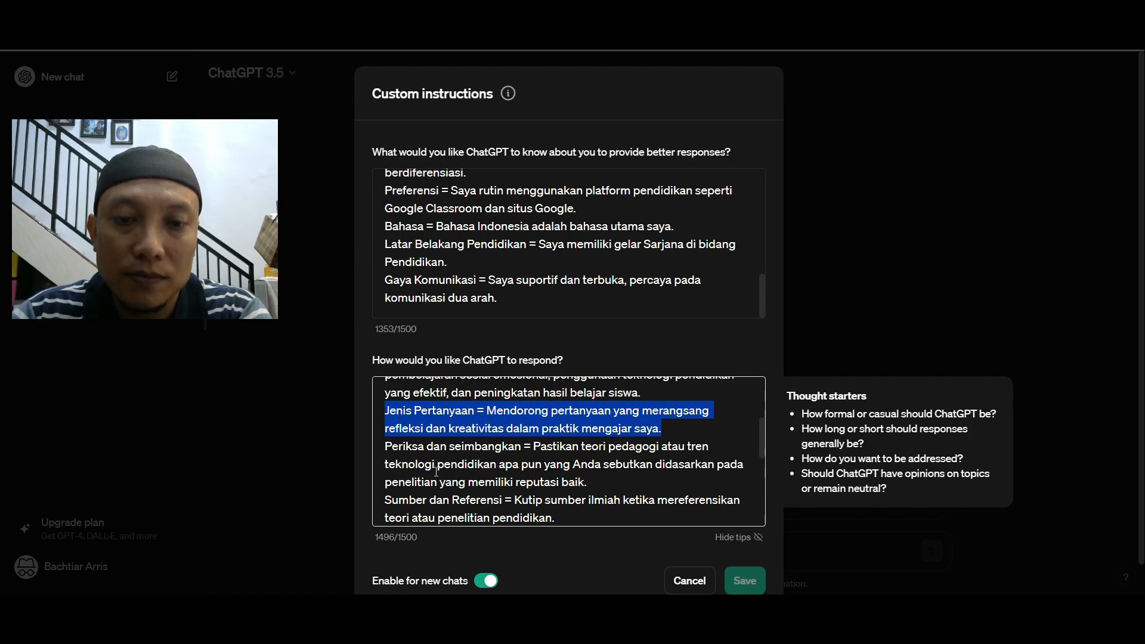
pyautogui.moveTo(385, 445); pyautogui.dragTo(604, 482)
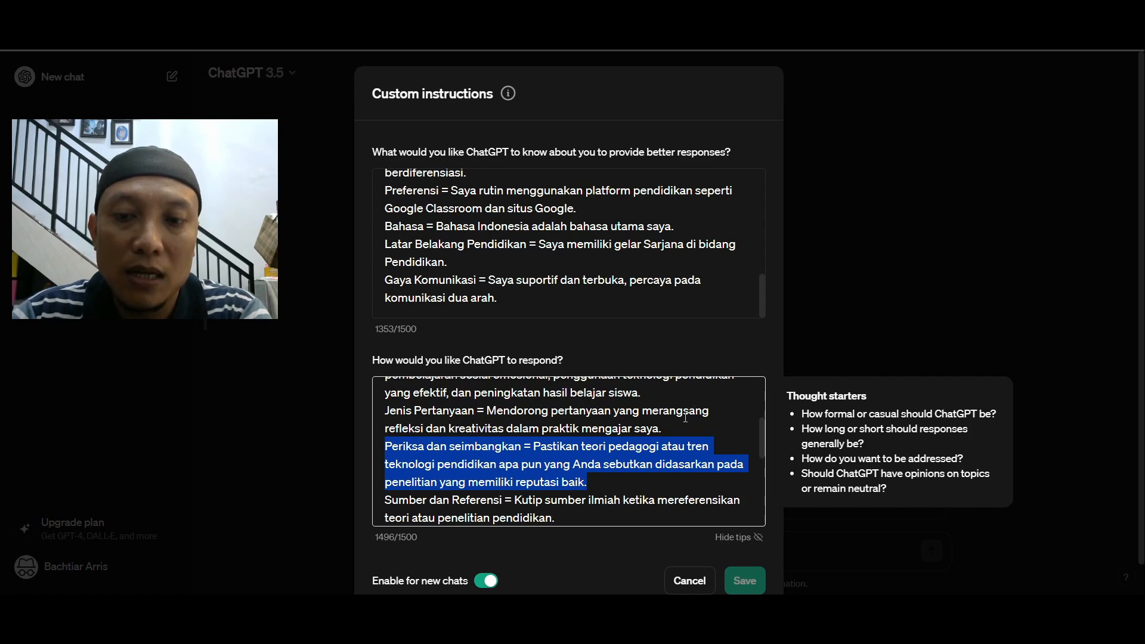
pyautogui.scroll(-1, 633, 420)
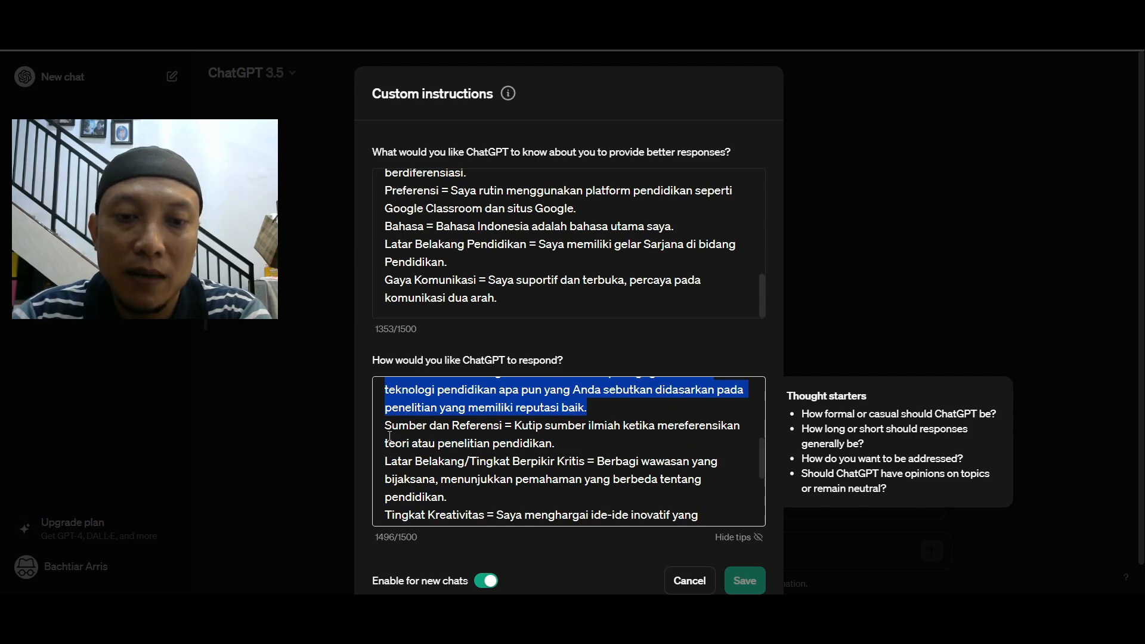
pyautogui.moveTo(383, 425); pyautogui.dragTo(572, 439)
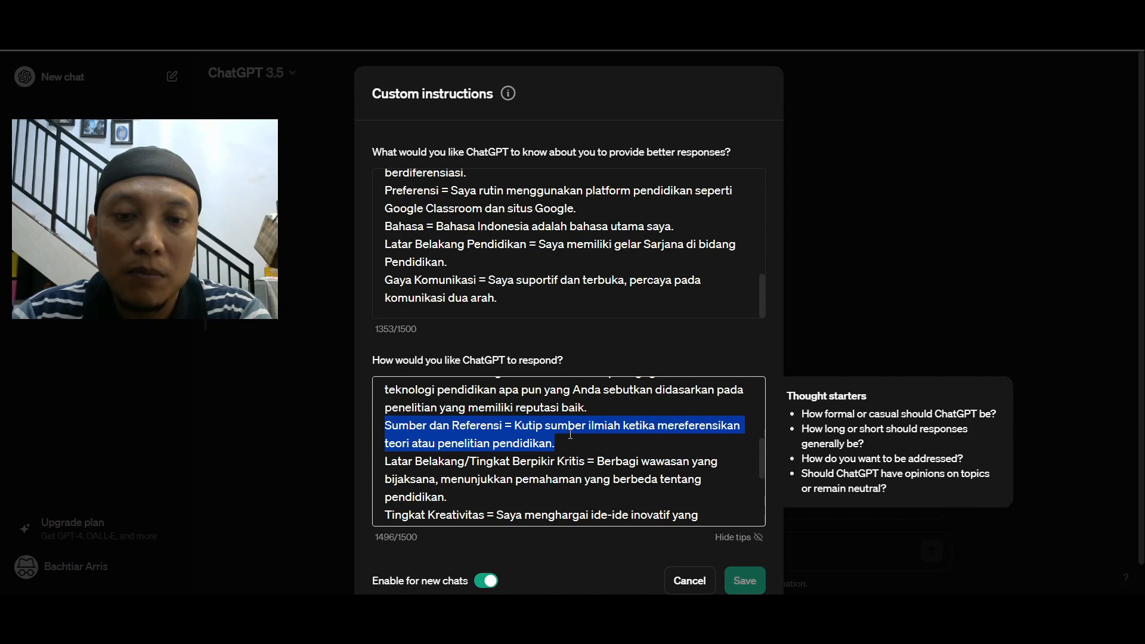
pyautogui.scroll(-1, 570, 435)
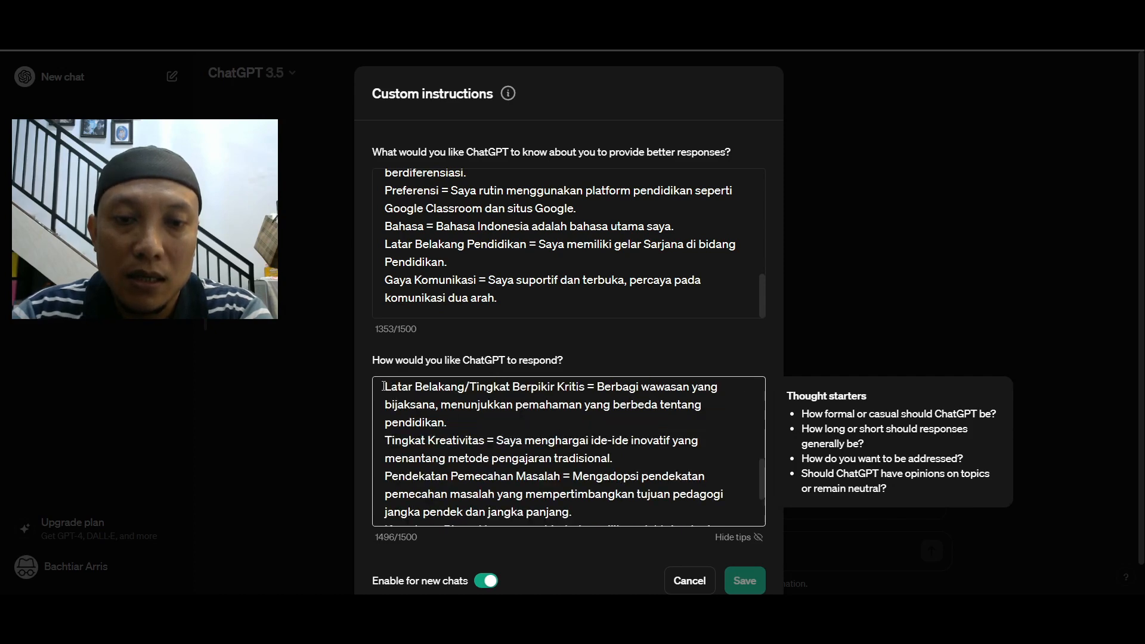
pyautogui.moveTo(384, 386); pyautogui.dragTo(455, 426)
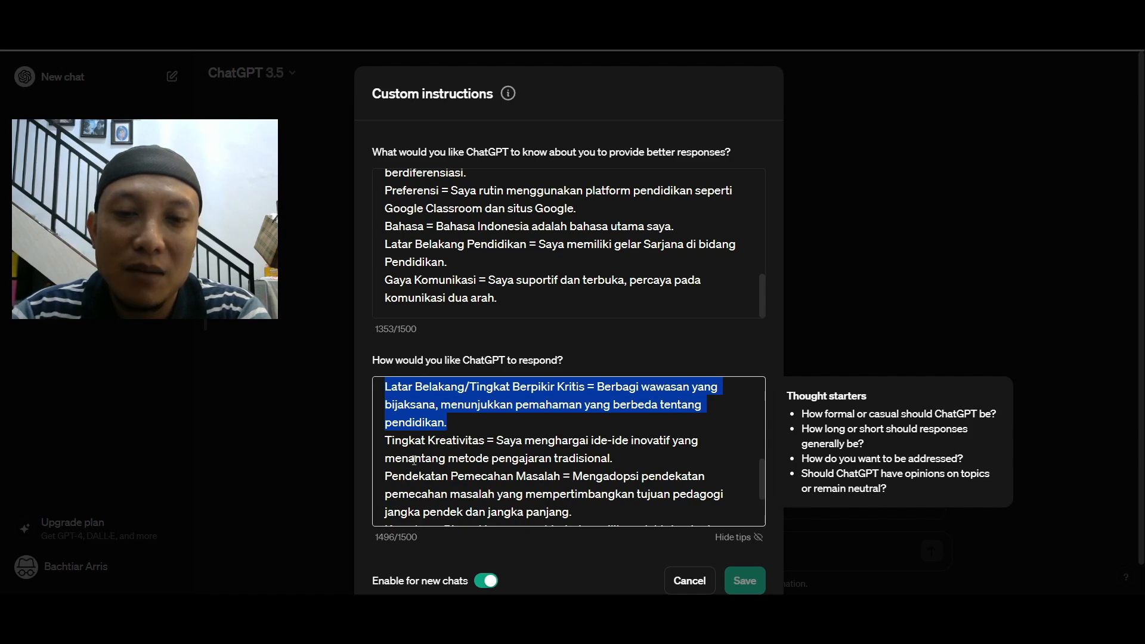
# Review the Tingkat Kreativitas, Pendekatan Pemecahan Masalah, Kesadaran Bias and Preferensi Bahasa entries at the end of the response instructions, highlighting each one.
pyautogui.moveTo(383, 442); pyautogui.dragTo(637, 461)
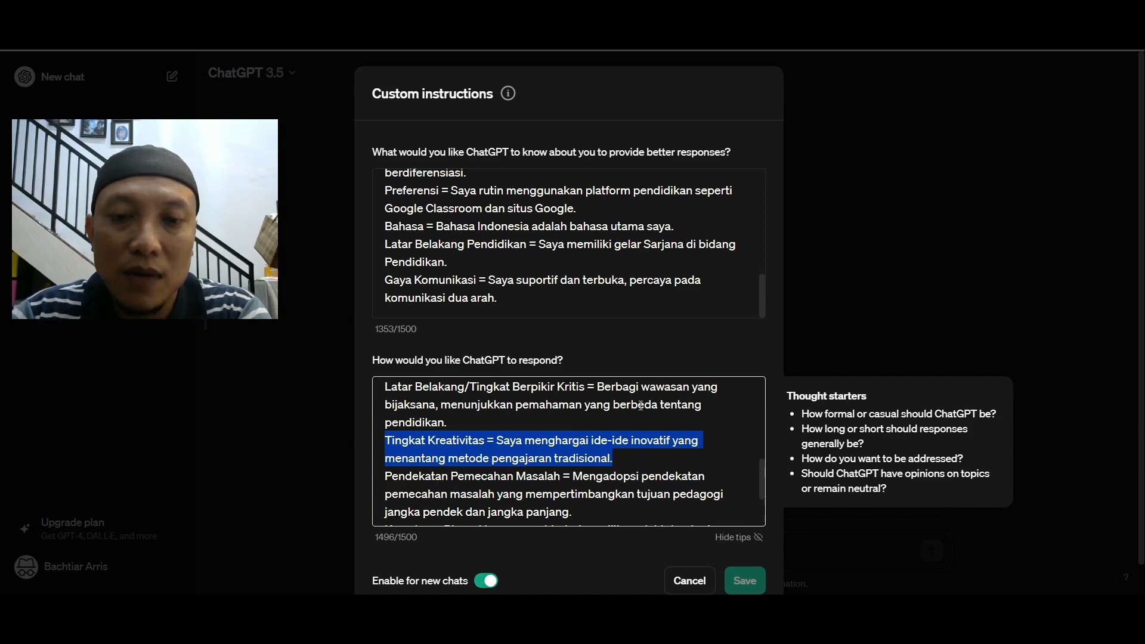
pyautogui.scroll(-1, 621, 422)
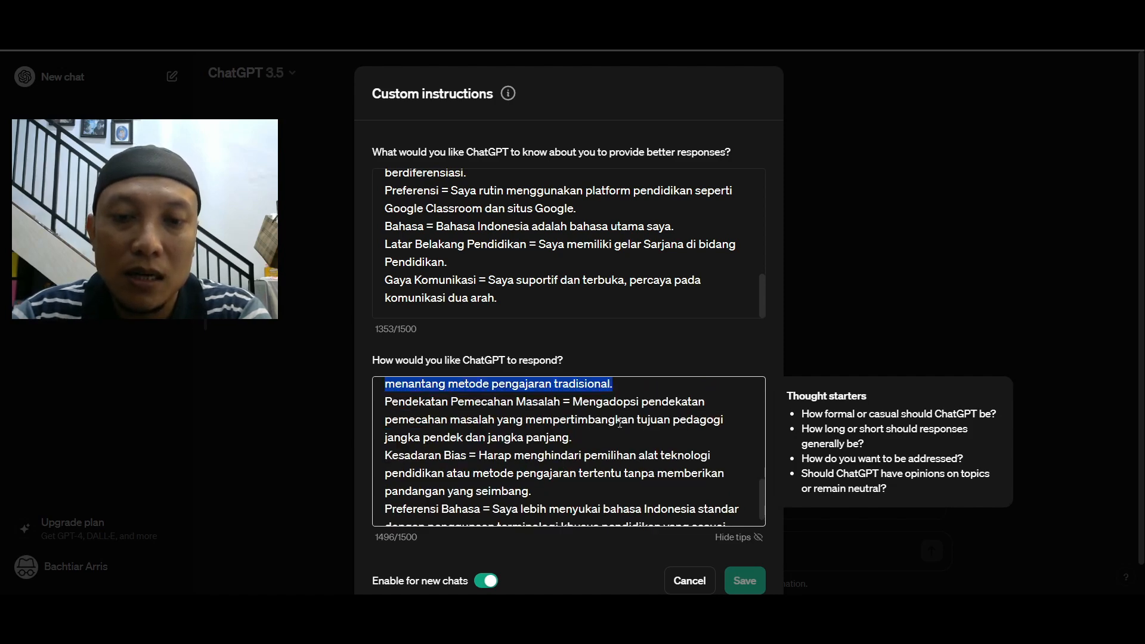
pyautogui.moveTo(389, 409); pyautogui.dragTo(573, 440)
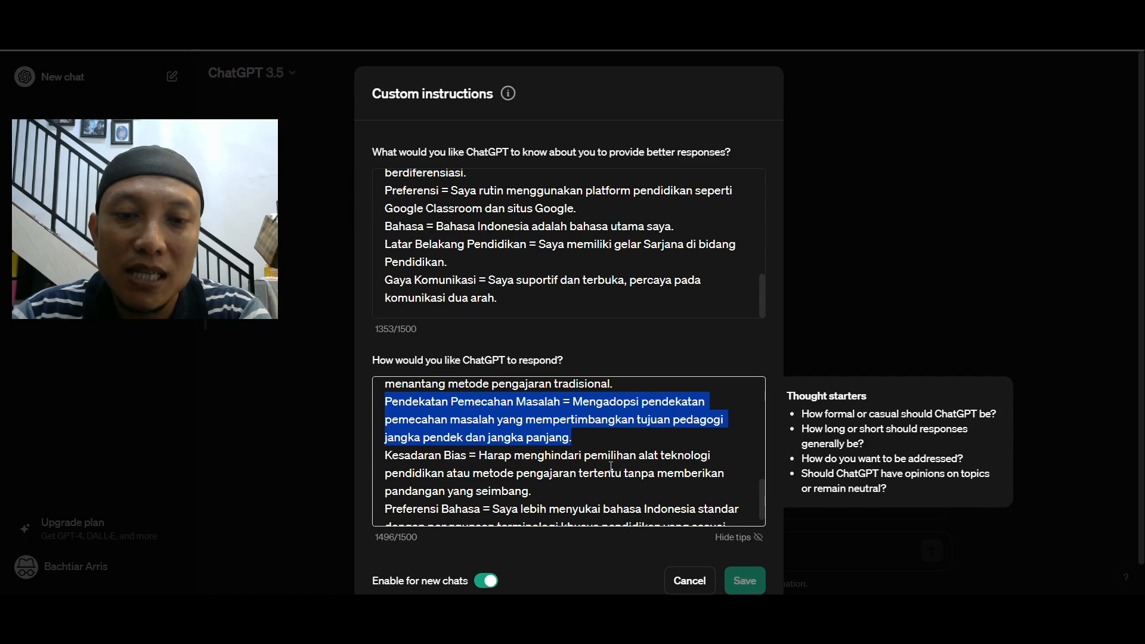
pyautogui.moveTo(385, 459); pyautogui.dragTo(550, 488)
pyautogui.scroll(-1, 593, 435)
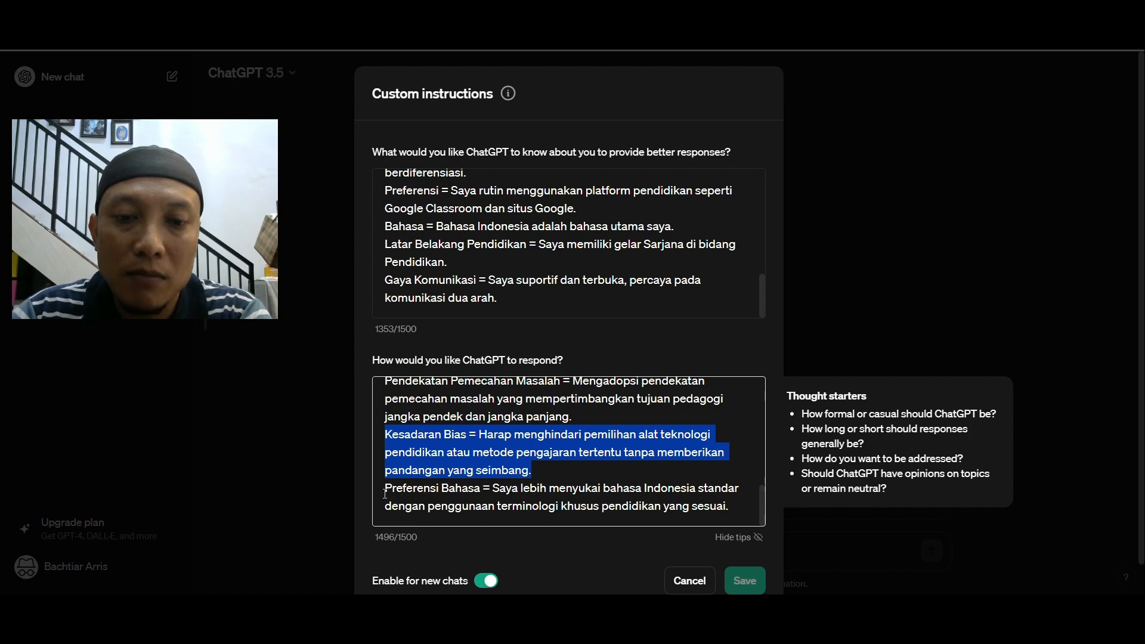
pyautogui.moveTo(385, 494); pyautogui.dragTo(733, 507)
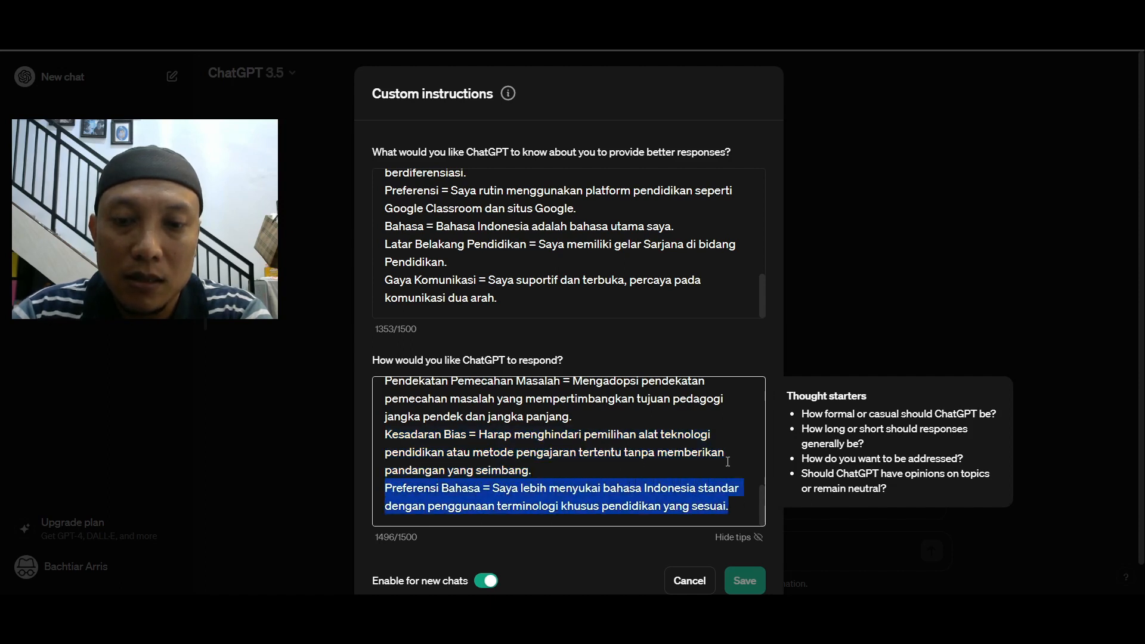
pyautogui.scroll(-1, 728, 462)
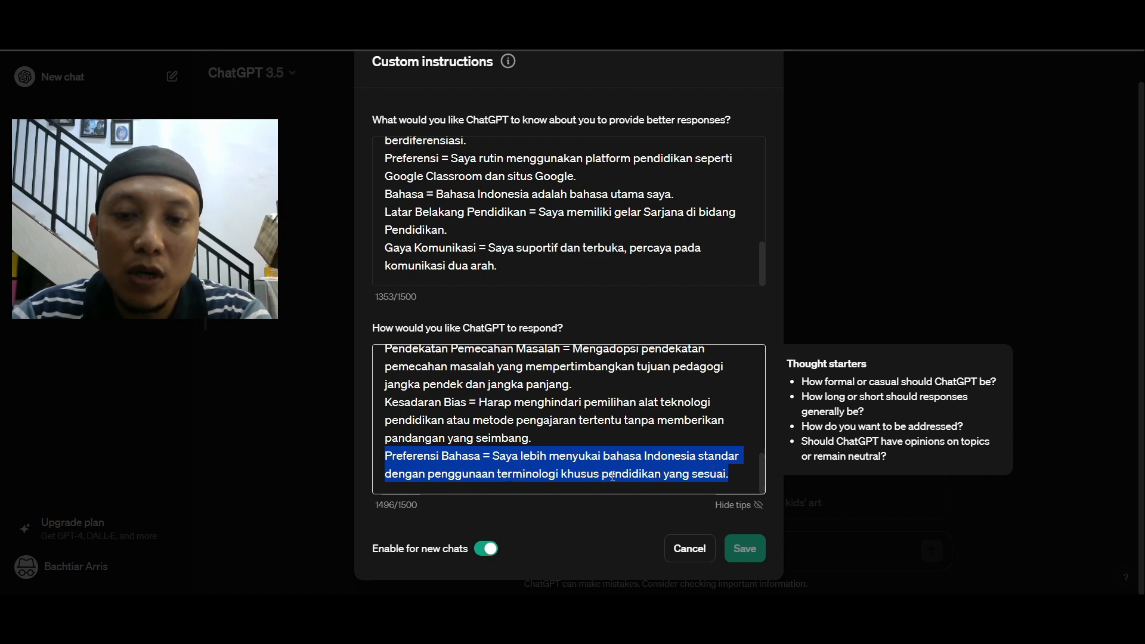
pyautogui.click(734, 474)
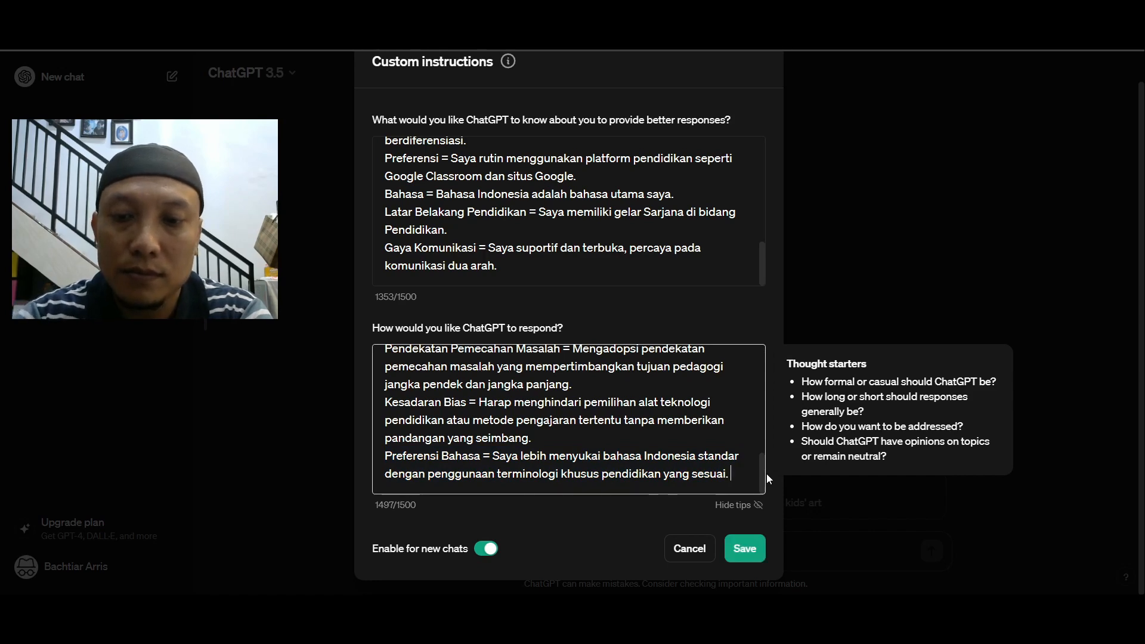
pyautogui.press('BackSpace')
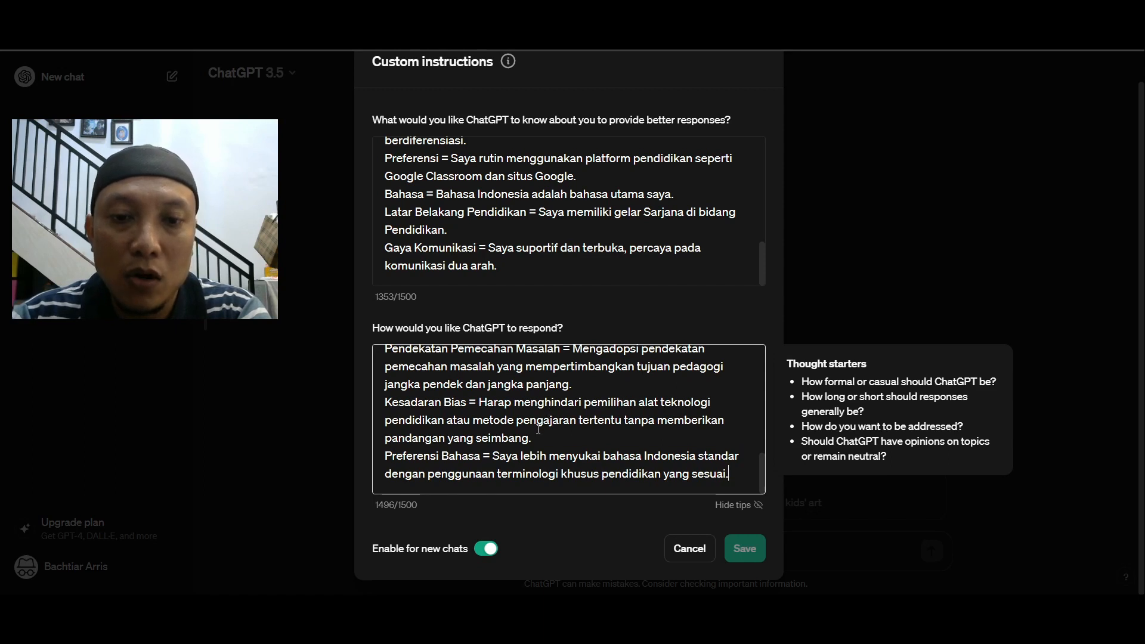
pyautogui.click(488, 550)
pyautogui.click(489, 551)
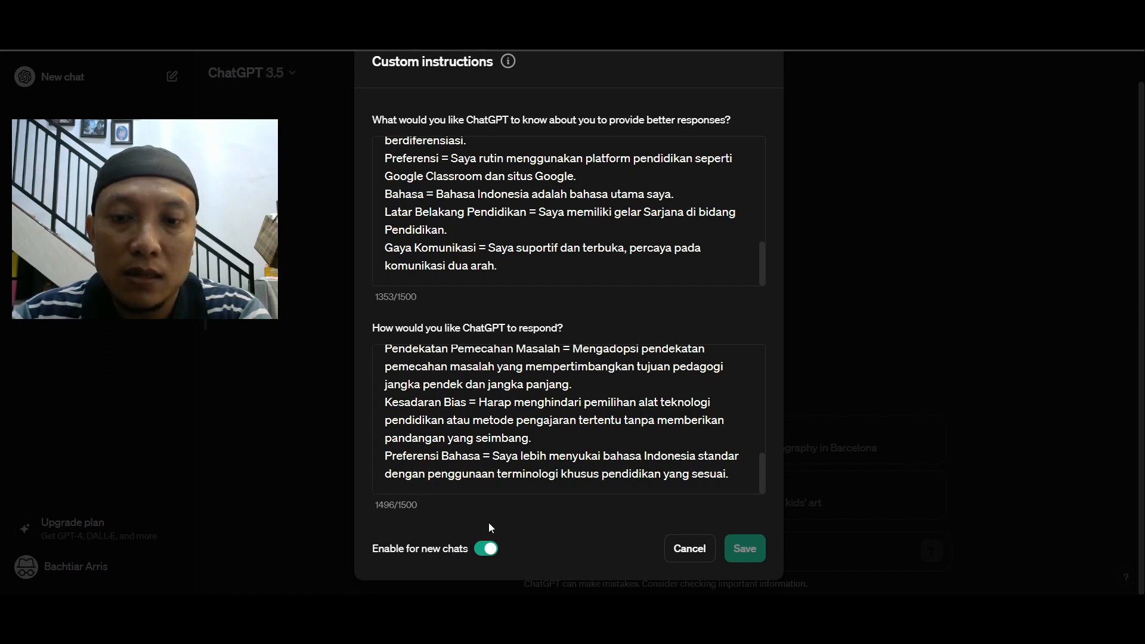
# Add a trailing space after the final Preferensi Bahasa sentence in the response instructions and save the custom instructions.
pyautogui.click(739, 482)
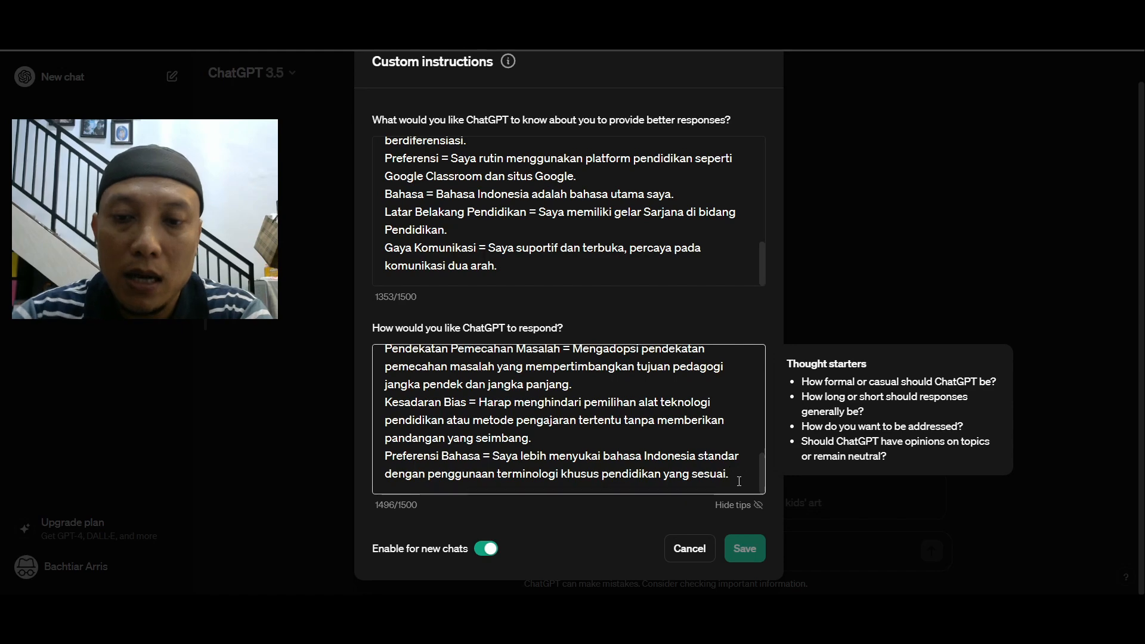
pyautogui.click(749, 549)
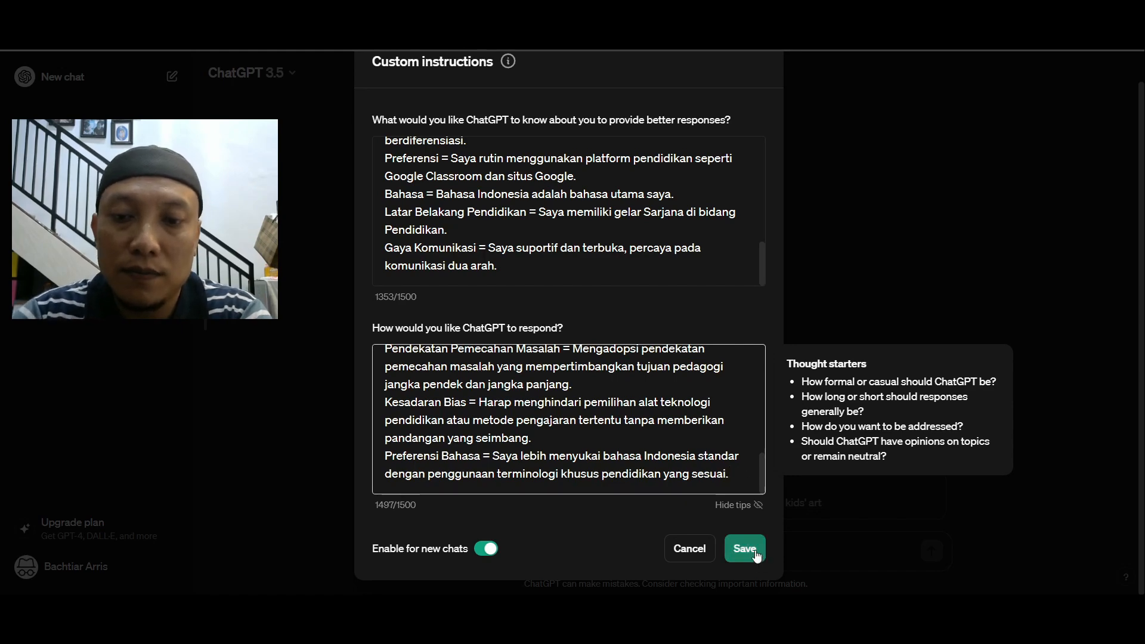